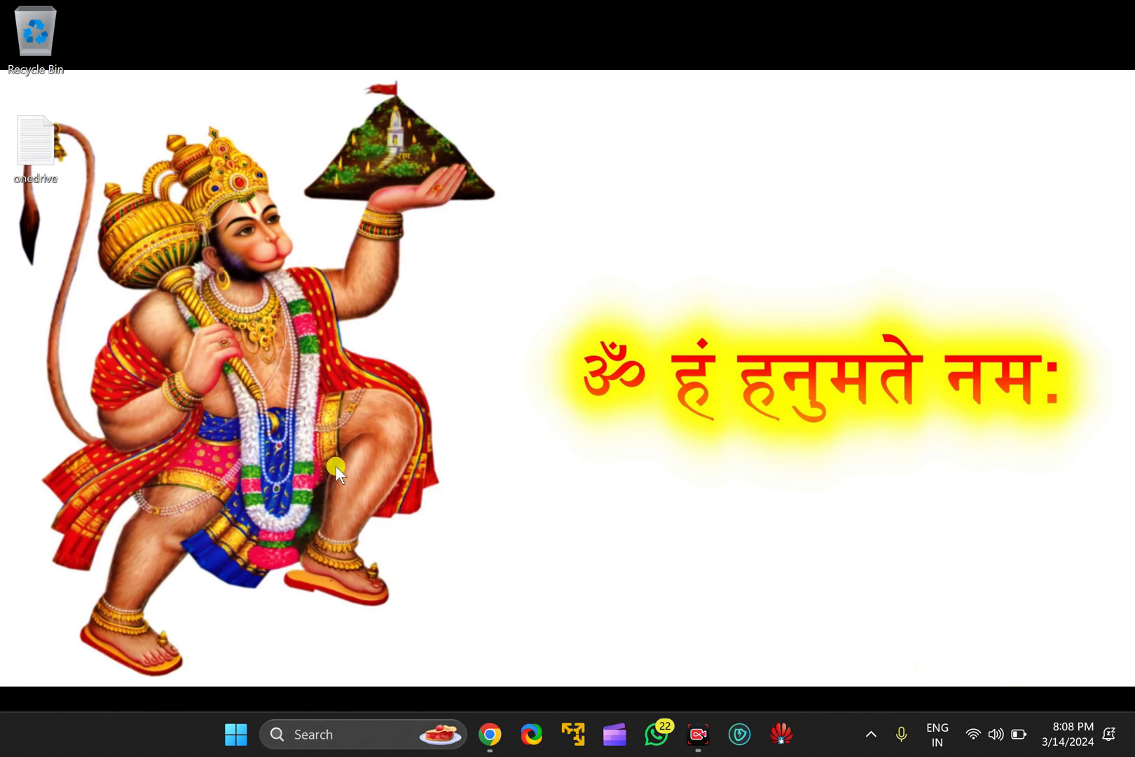
Step: Launch Settings from the Start menu and go to the Apps page
left_click(238, 737)
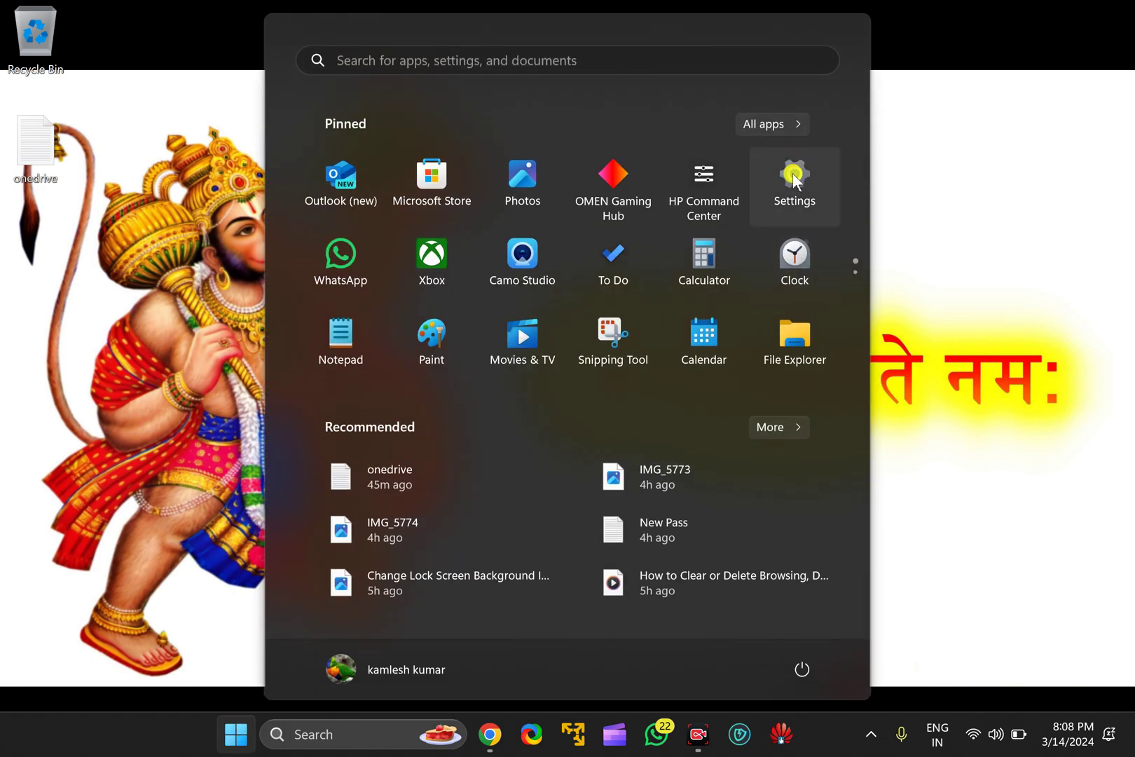
left_click(780, 183)
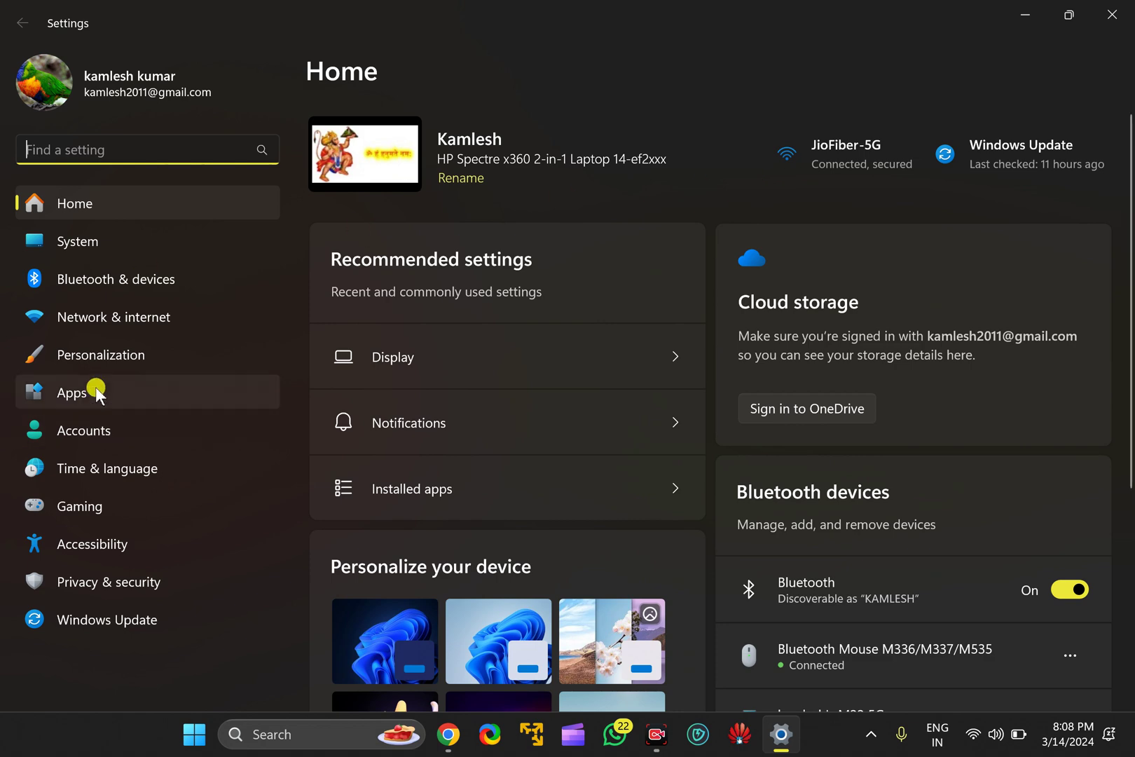
left_click(81, 390)
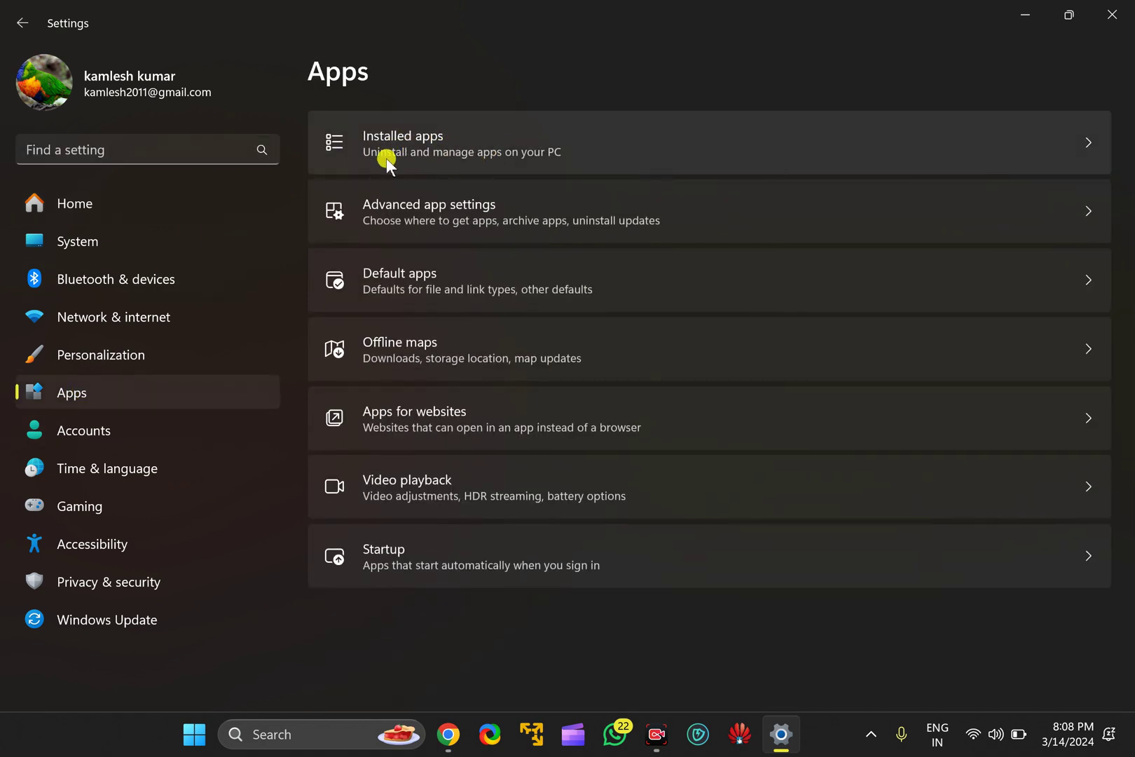
Step: Open Installed apps and search 'onedrive' so only Microsoft OneDrive (307 MB) is listed
left_click(420, 148)
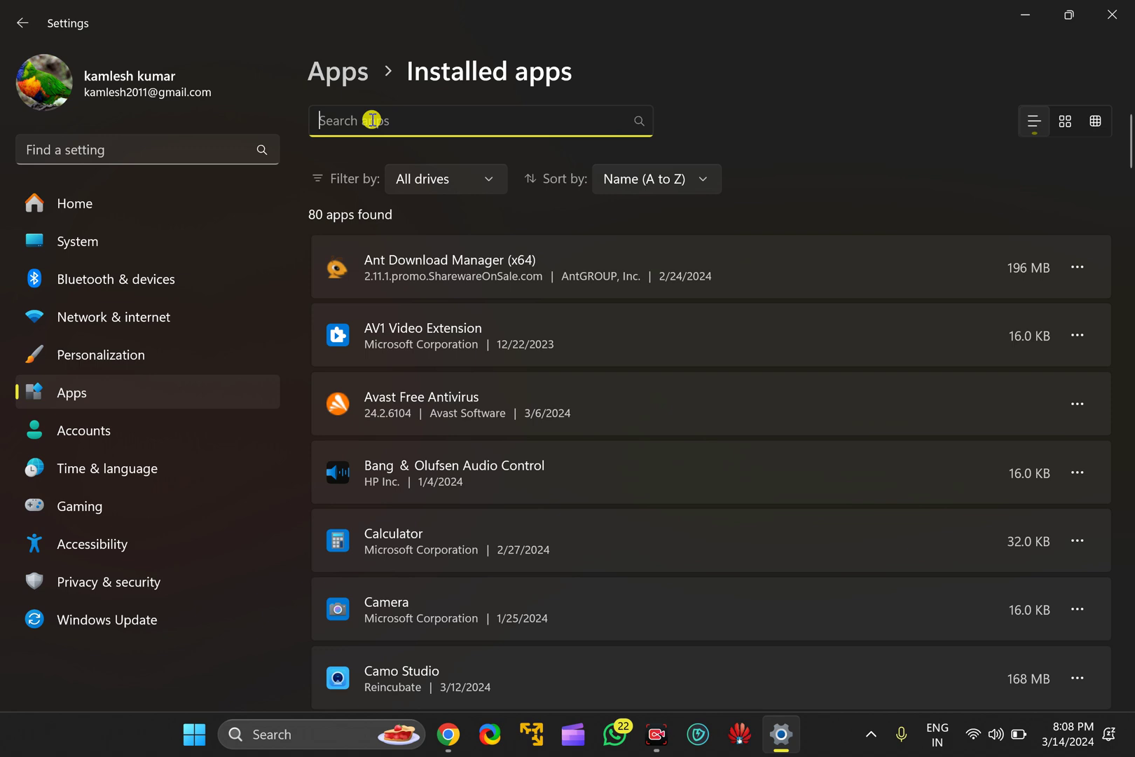
type("o")
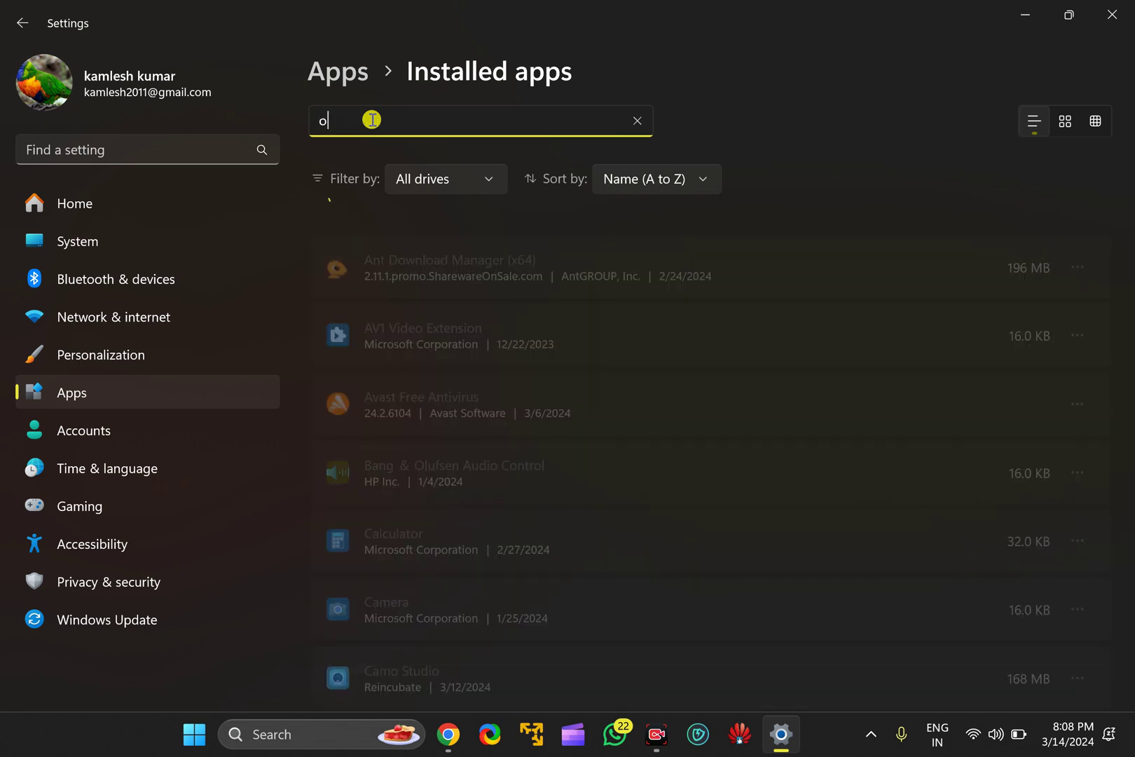
type("nedrive")
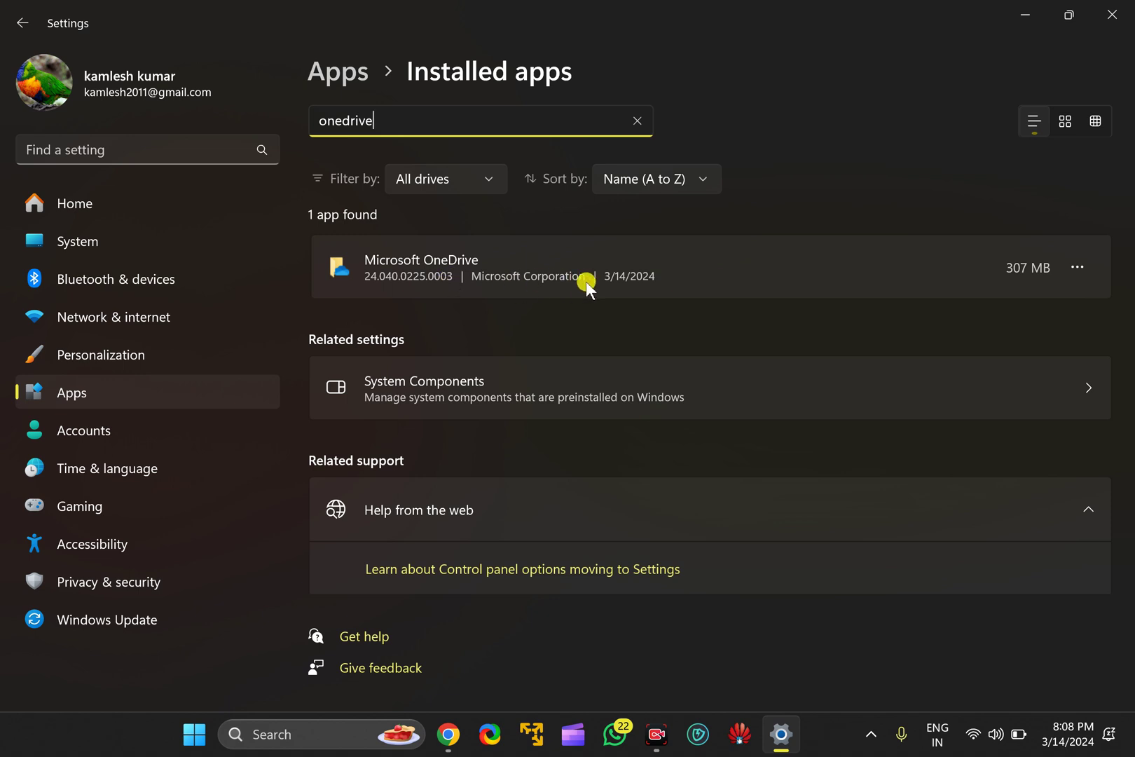
Step: Uninstall Microsoft OneDrive from its options menu and confirm the removal
left_click(1068, 265)
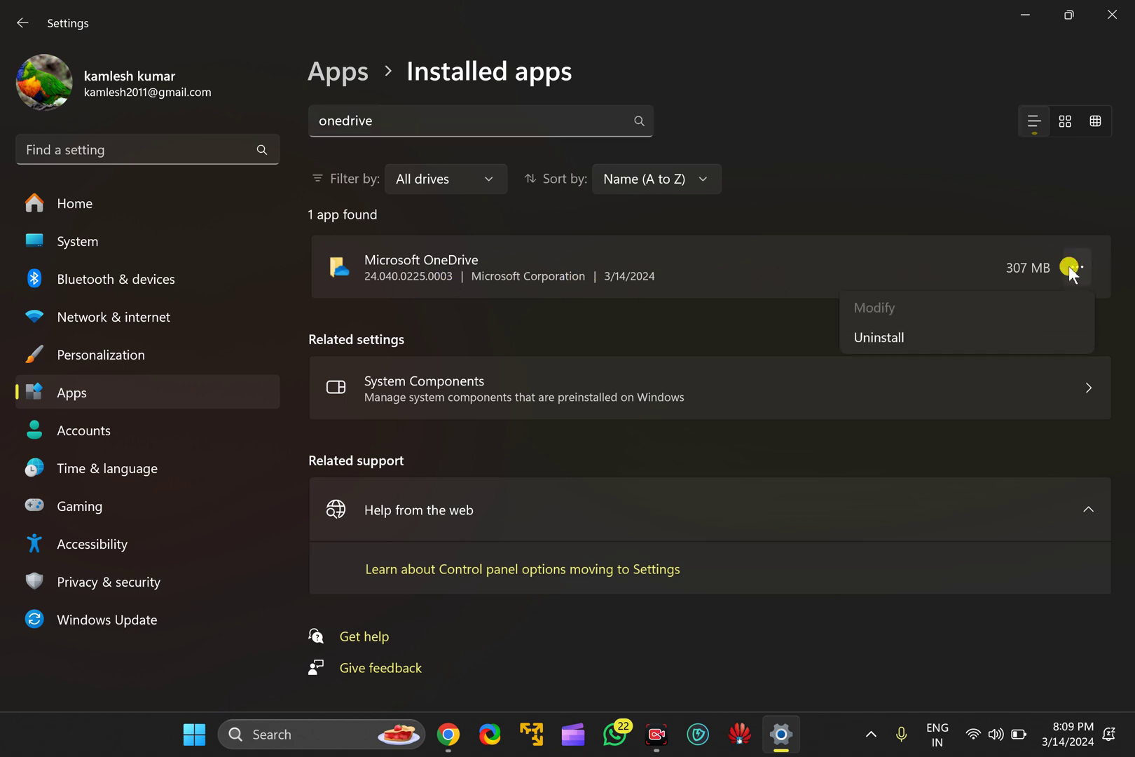
left_click(909, 340)
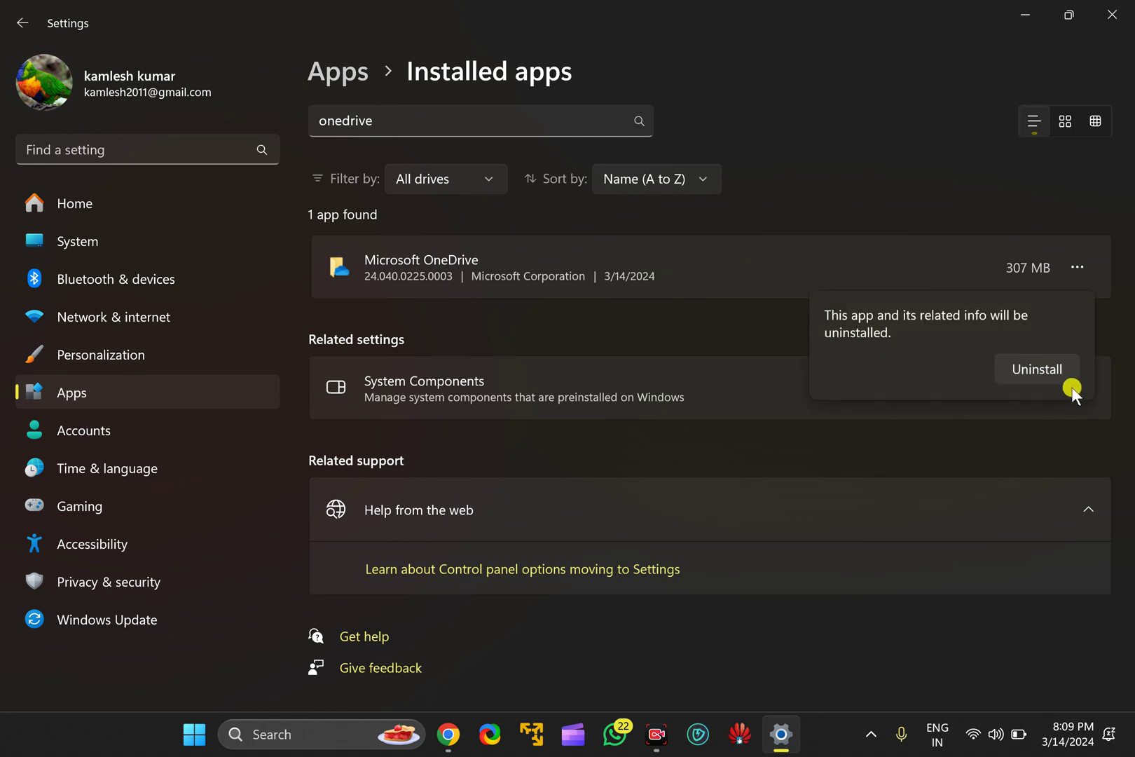
left_click(1050, 369)
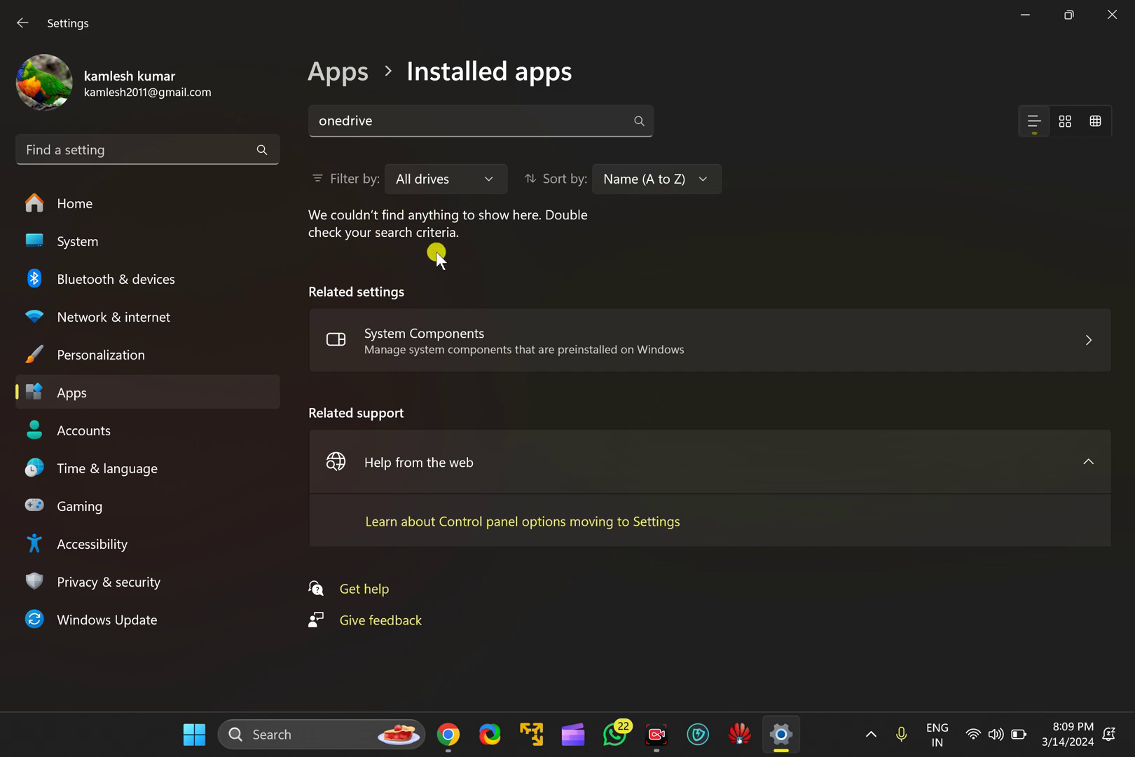
Step: Close Settings and run Command Prompt as administrator from a Start menu search for 'cmd'
left_click(1113, 14)
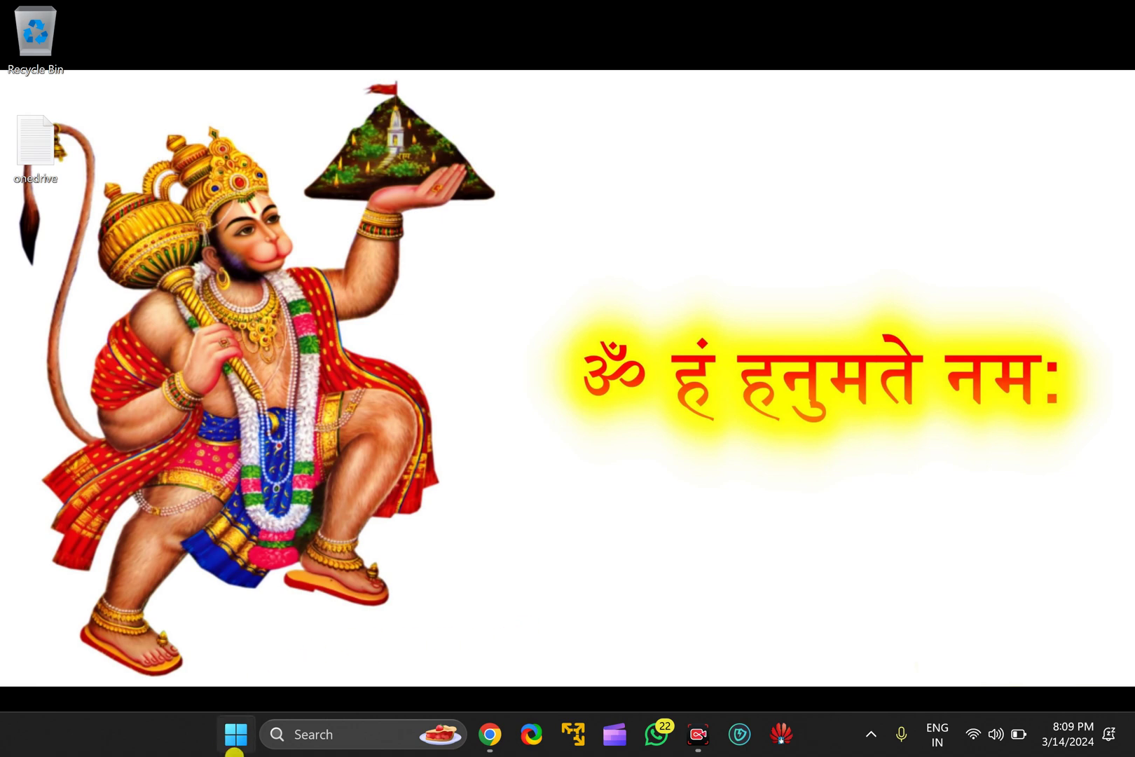
left_click(245, 745)
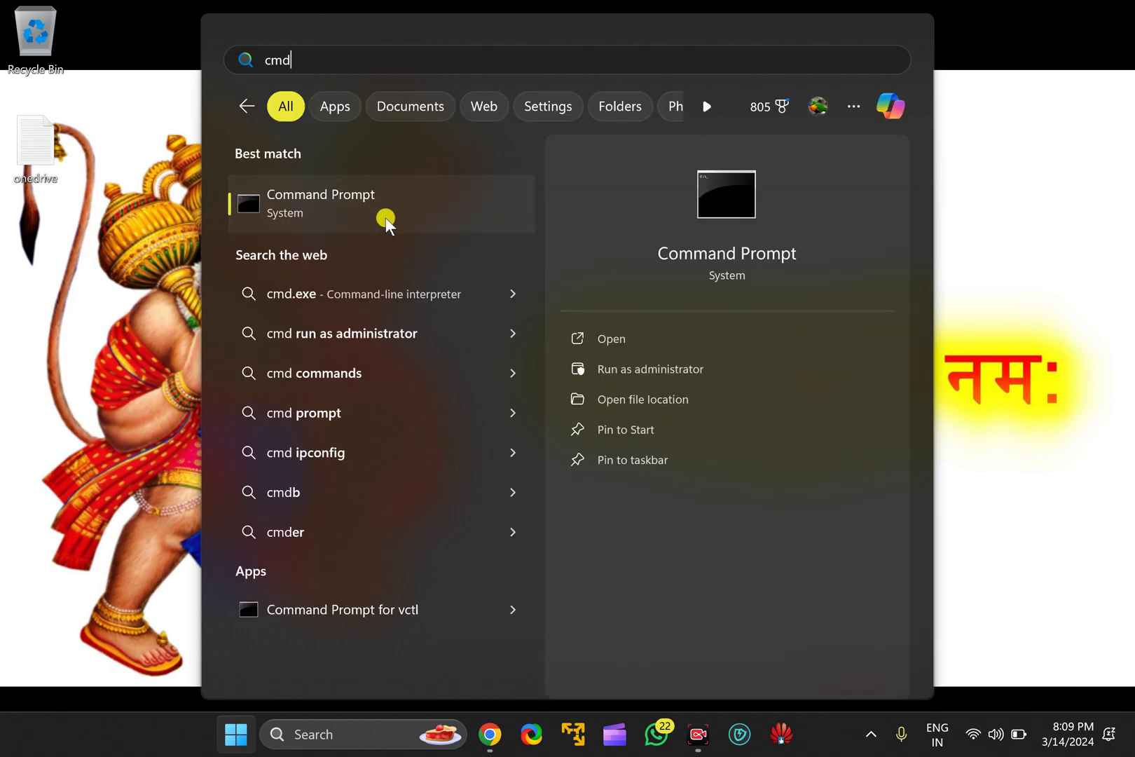
right_click(367, 213)
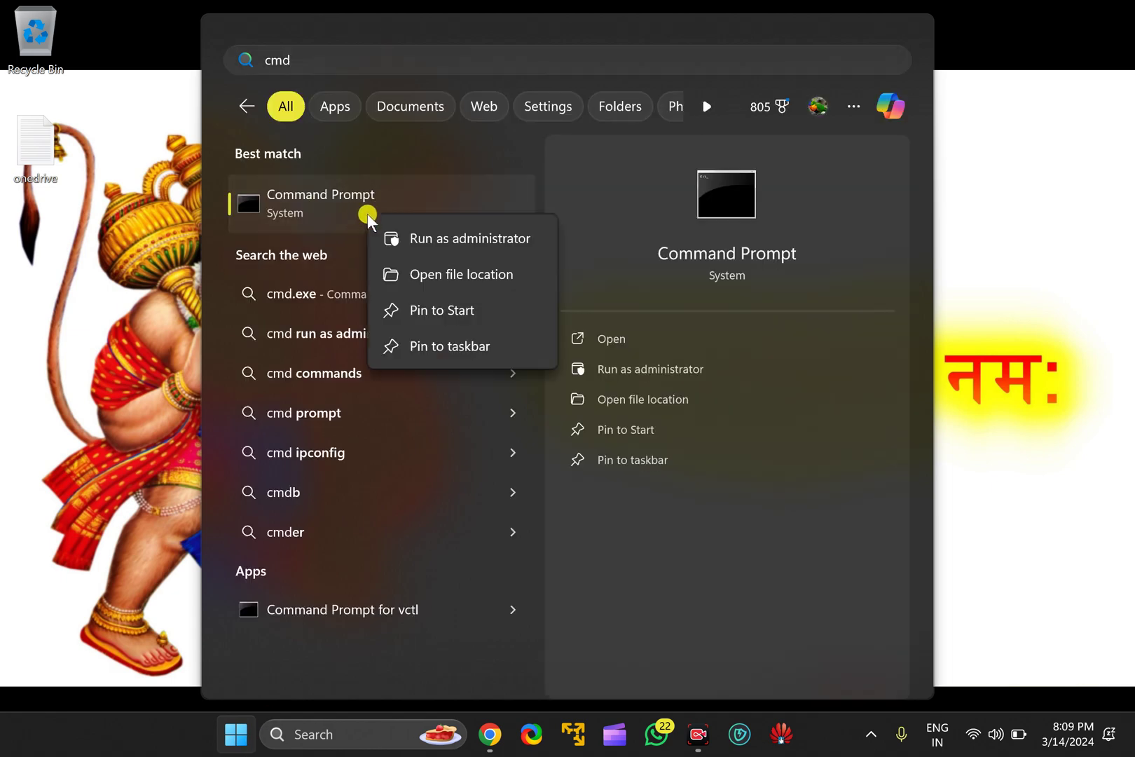
left_click(457, 239)
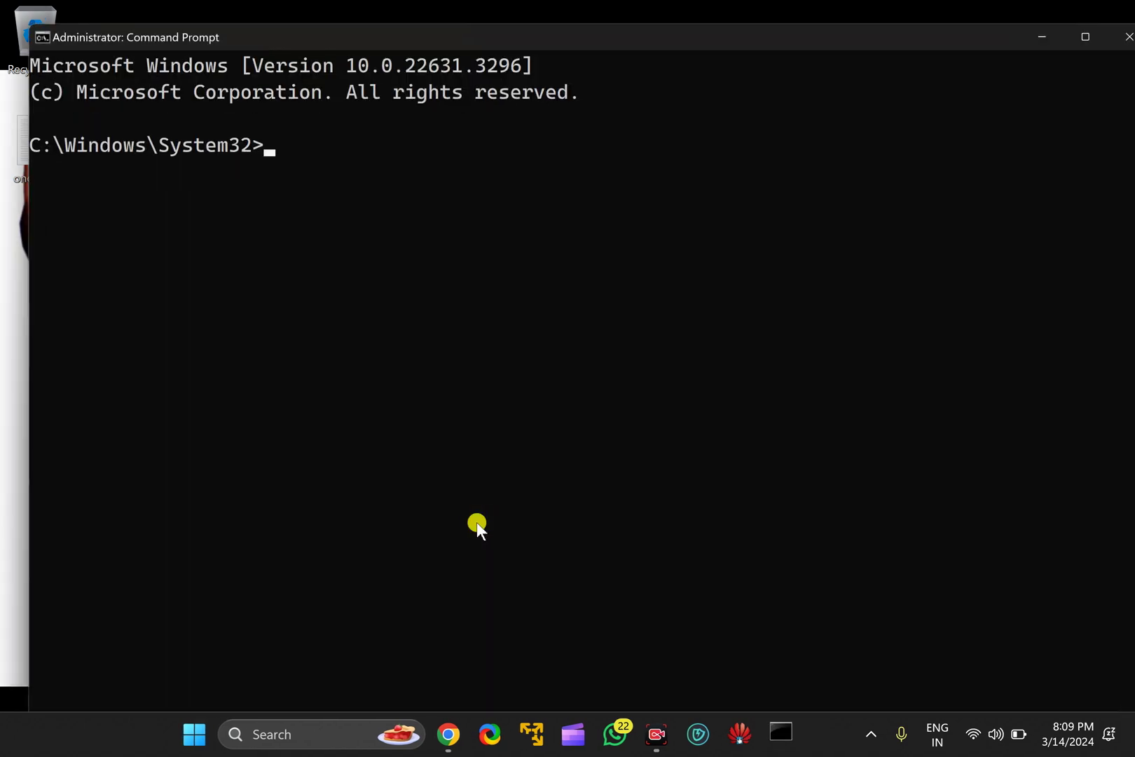
Step: Maximize the admin Command Prompt, paste 'winget install Microsoft.OneDrive', and edit it to 'uninstall'
left_click(1076, 37)
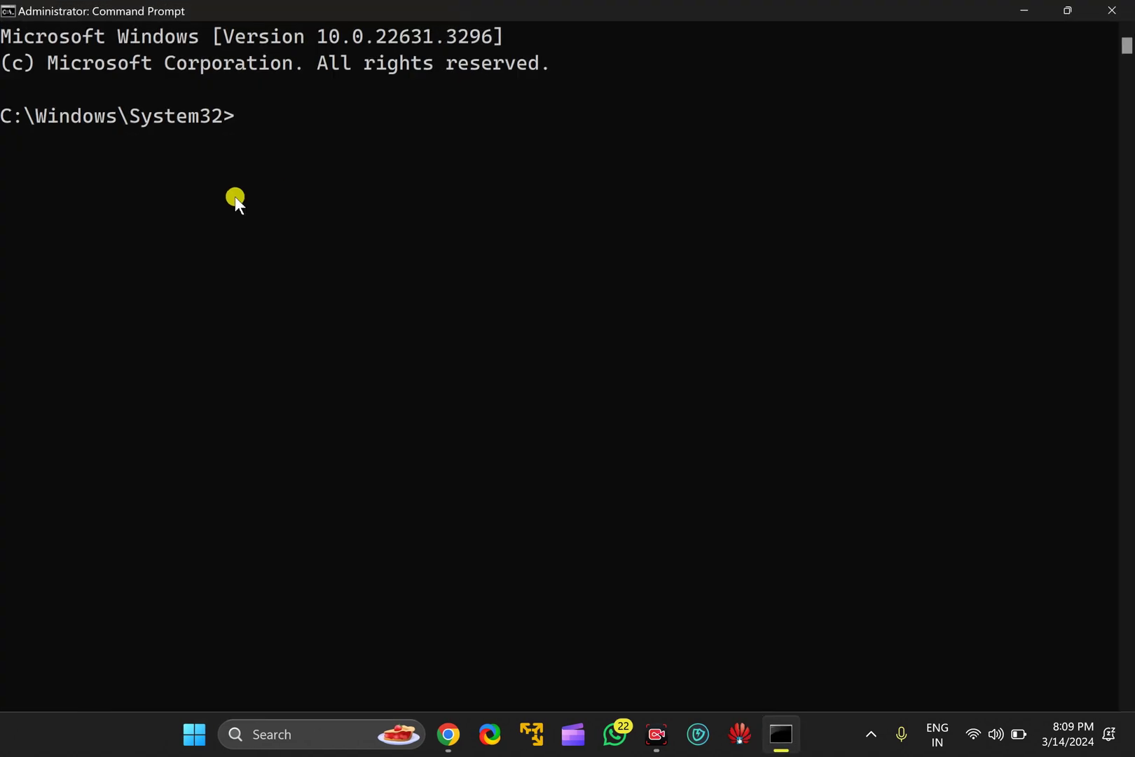
type("winget install Microsoft.OneDrive")
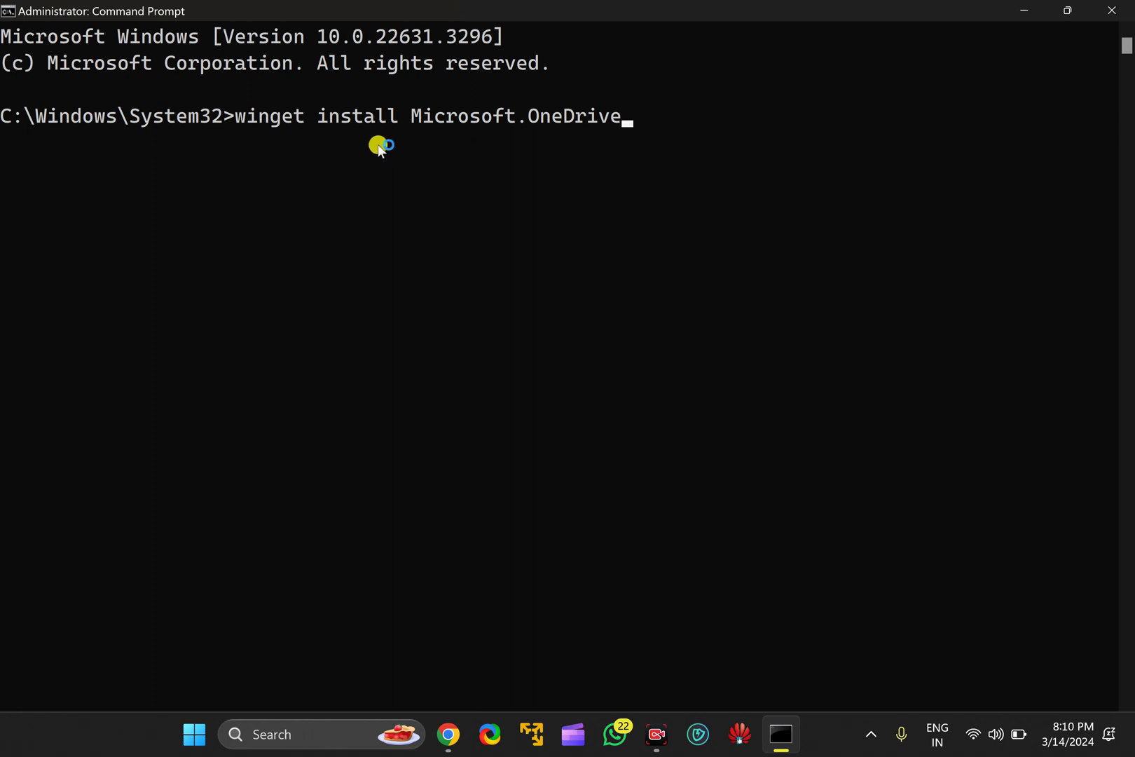
left_click(318, 120)
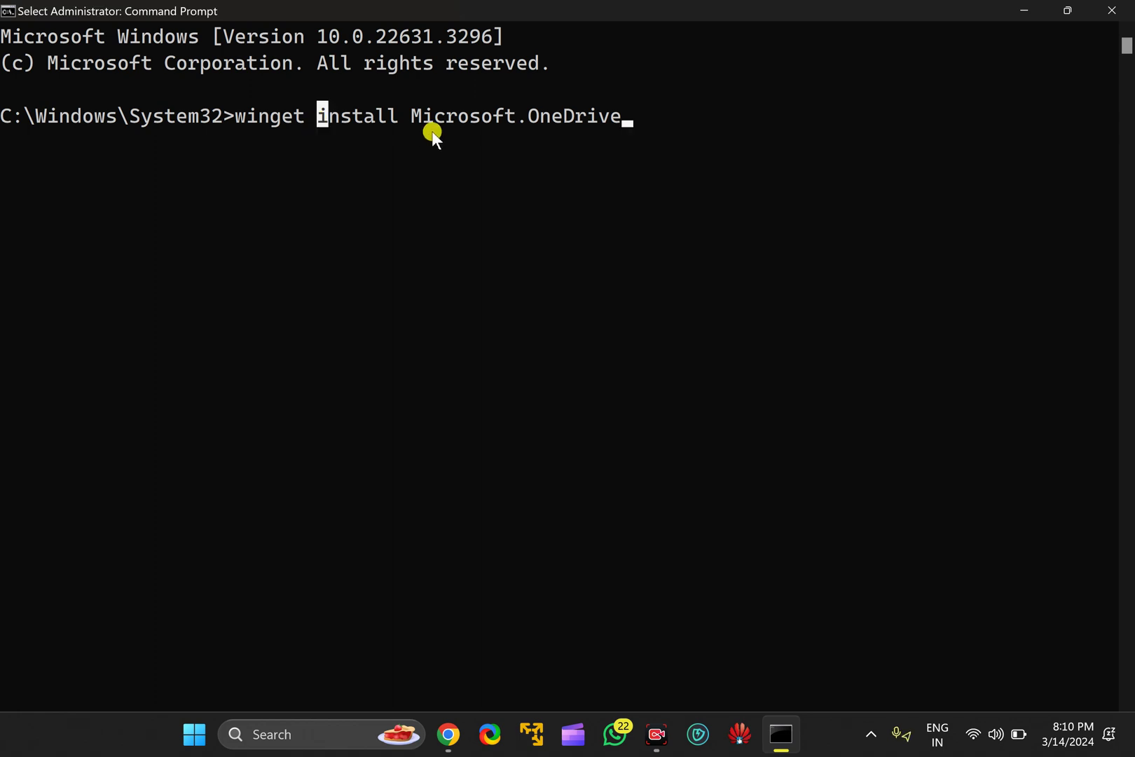
key("Escape")
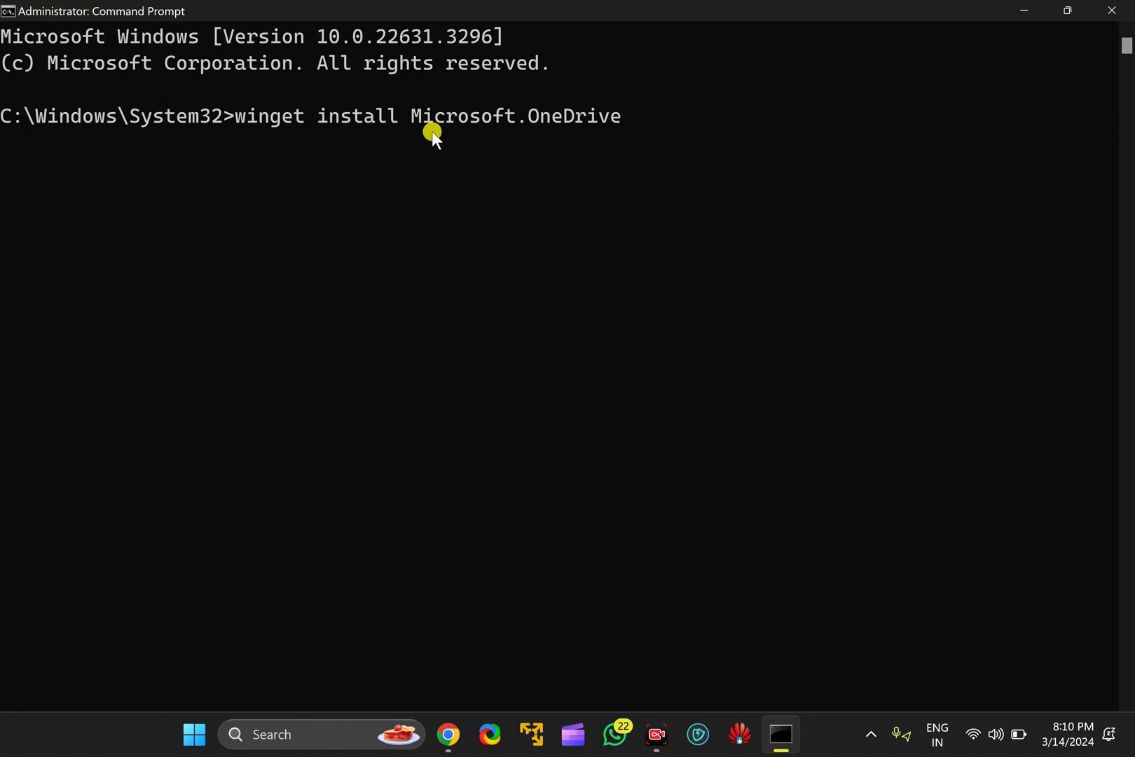
key("Left")
key("Left")
key("Left")
key("Left")
key("Left")
key("Left")
key("Left")
key("Left")
key("Left")
key("Left")
key("Left")
key("Left")
key("Left")
key("Left")
key("Left")
key("Left")
key("Left")
key("Left")
key("Left")
key("Left")
type("un")
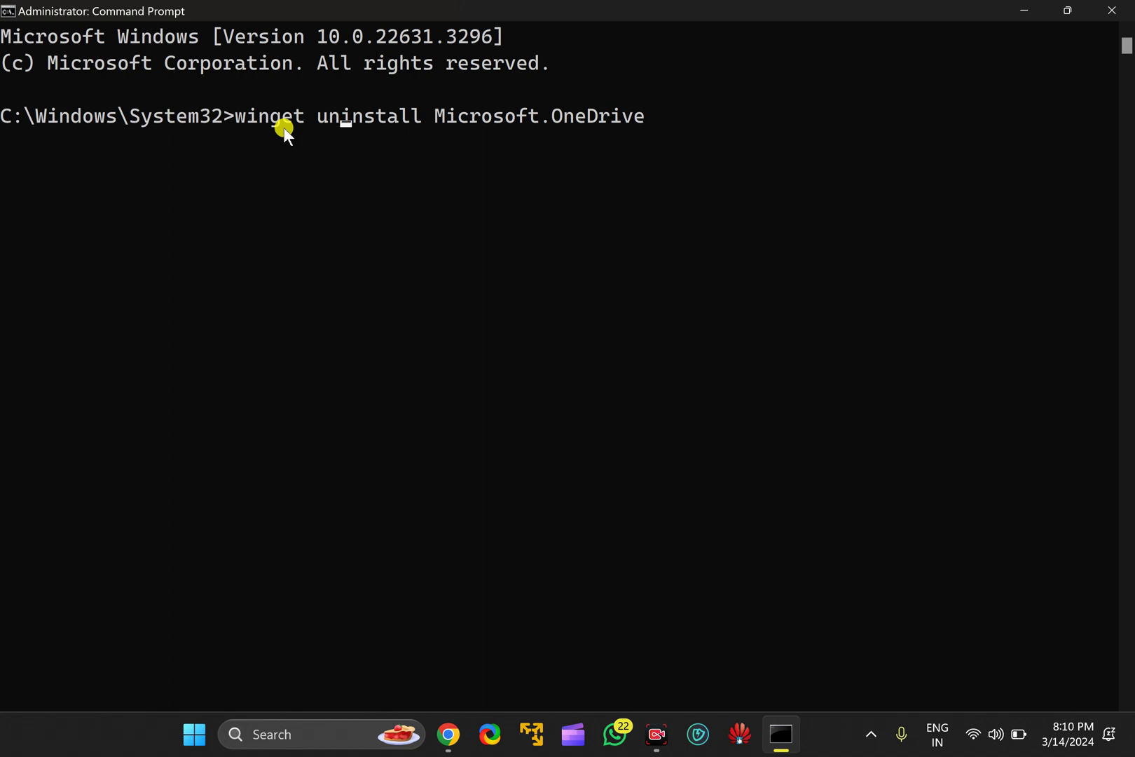
Step: Delete 'un' to restore 'winget install Microsoft.OneDrive' and move to the line's end
key("BackSpace")
key("BackSpace")
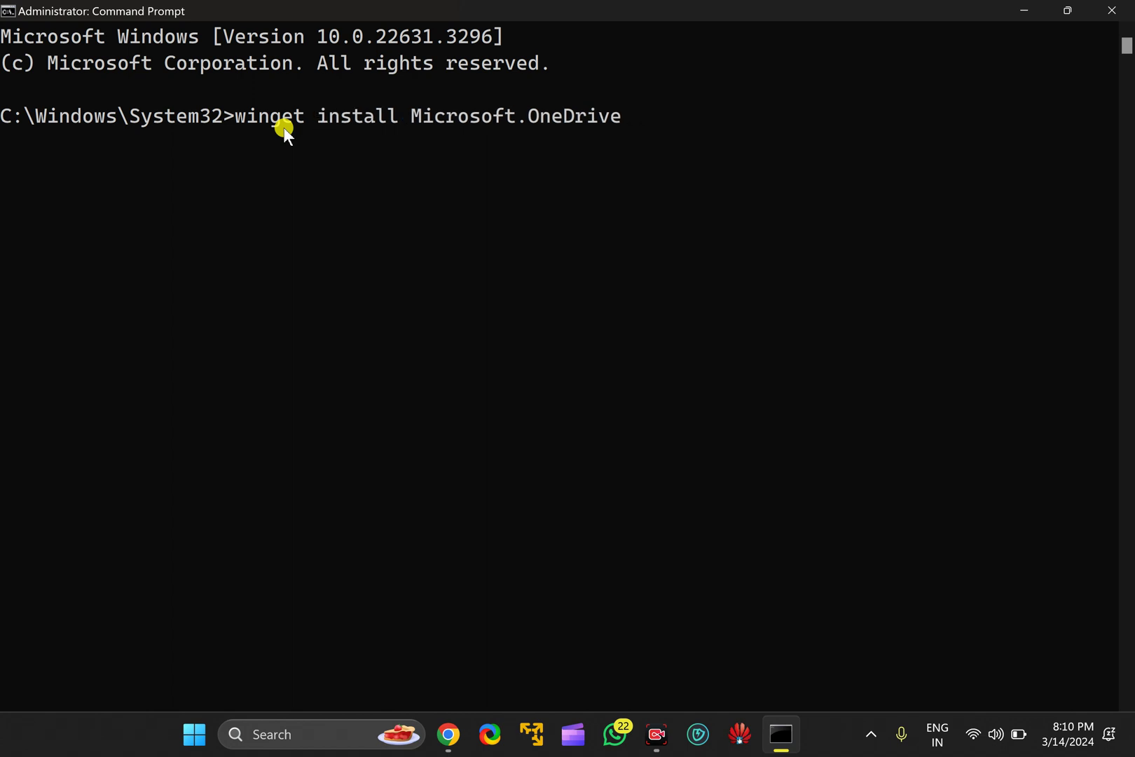
key("Right")
key("Right")
key("Right")
key("Right")
key("Right")
key("Right")
key("Right")
key("Right")
key("Right")
key("Right")
key("Right")
key("Right")
key("Right")
key("Right")
key("Right")
key("Right")
key("Right")
key("Right")
key("Right")
key("Right")
Step: Run the winget install of OneDrive 22.131.0619.0001 and highlight the 'Successfully installed' message
key("Return")
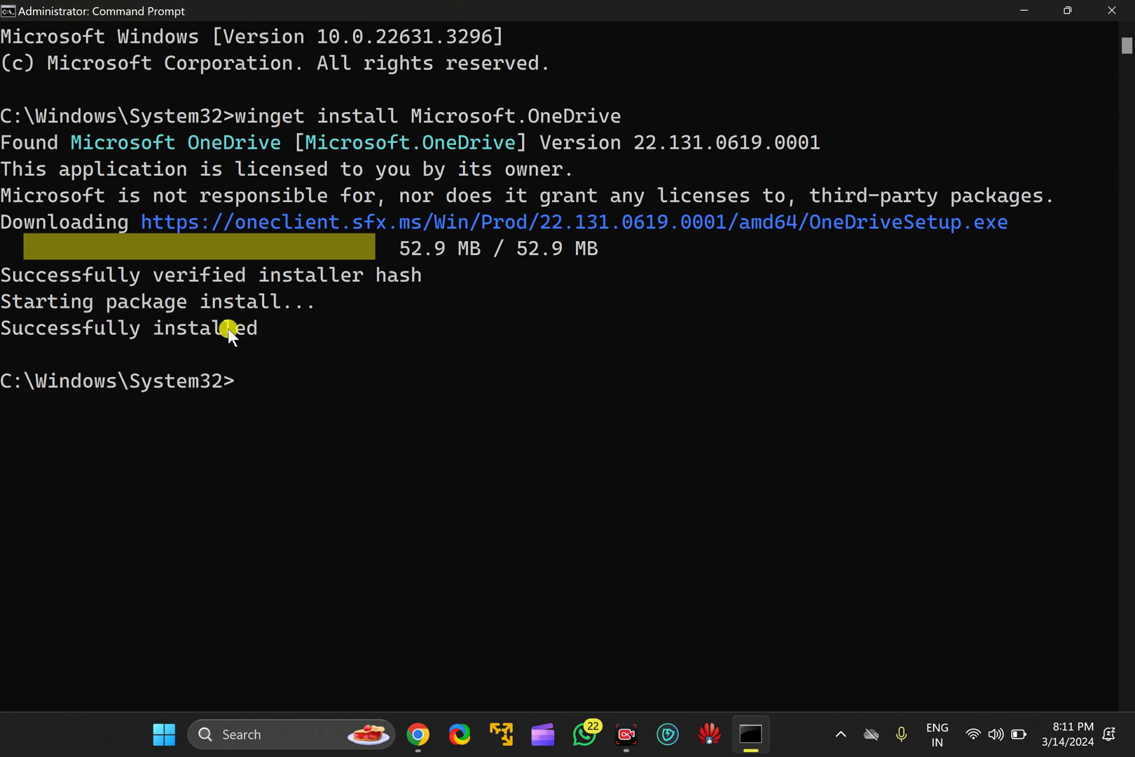
left_click_drag(6, 327, 250, 335)
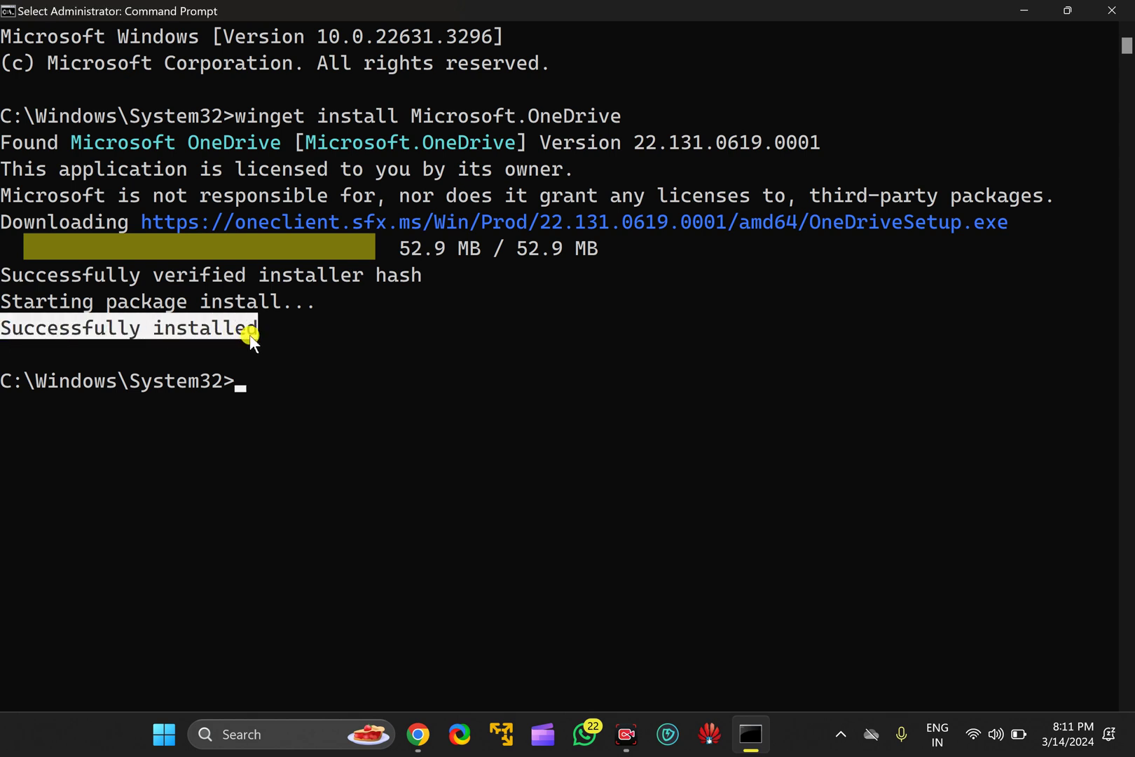